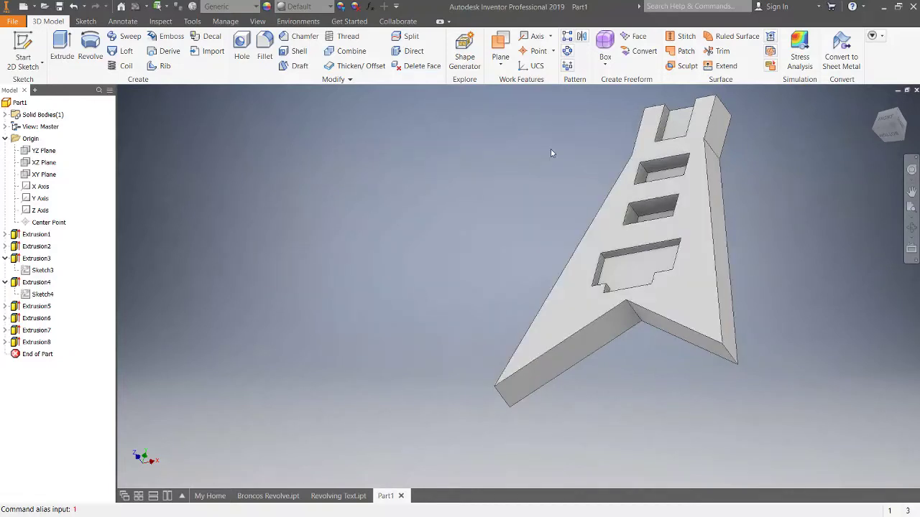
# - Fillet the inner V-notch corner edge and the two side edges where the neck meets the body with a constant 0.5 in radius
pyautogui.click(265, 48)
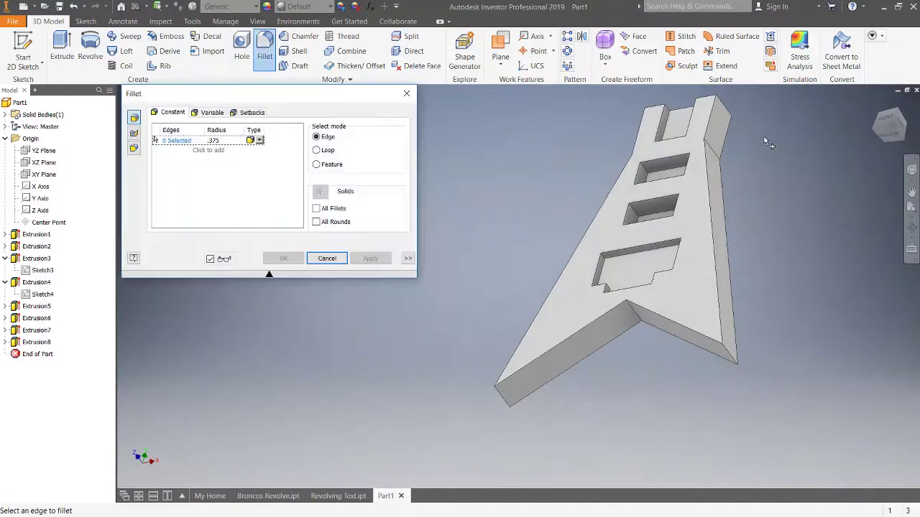
pyautogui.click(714, 154)
pyautogui.click(635, 318)
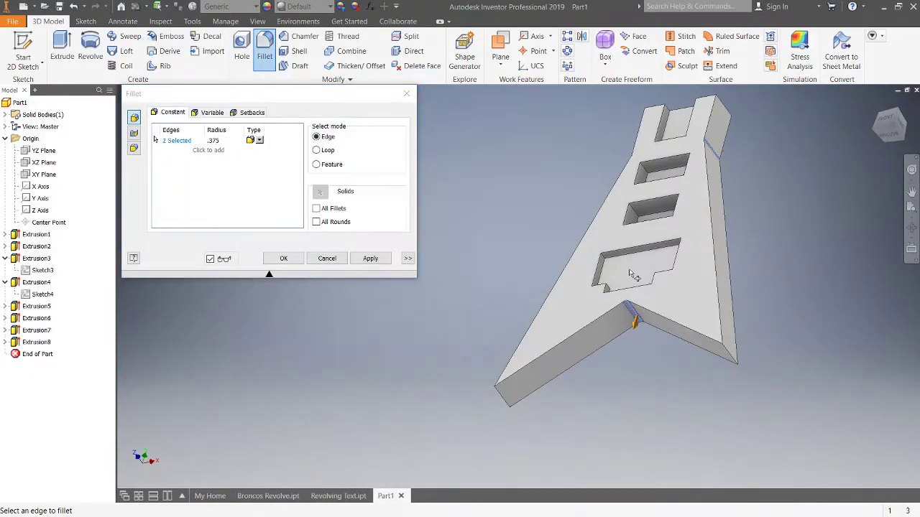
pyautogui.click(635, 165)
pyautogui.click(219, 141)
pyautogui.write('8')
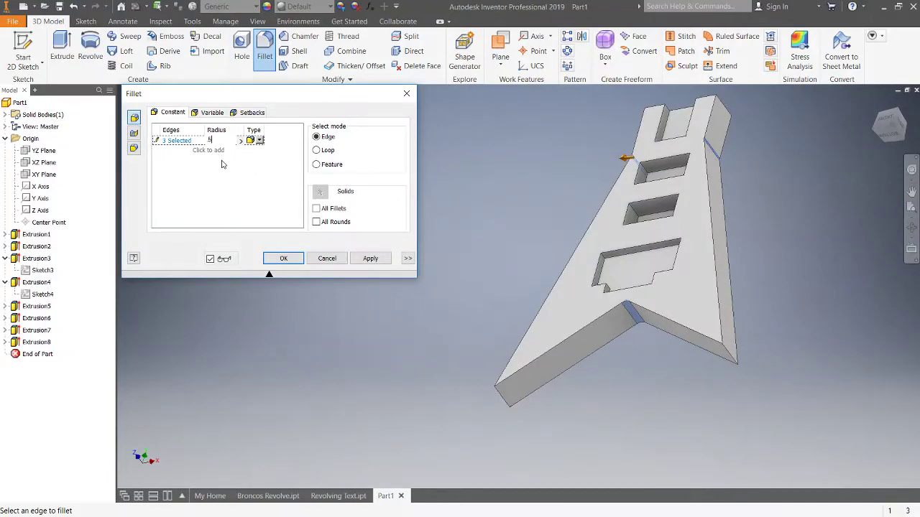
pyautogui.click(367, 259)
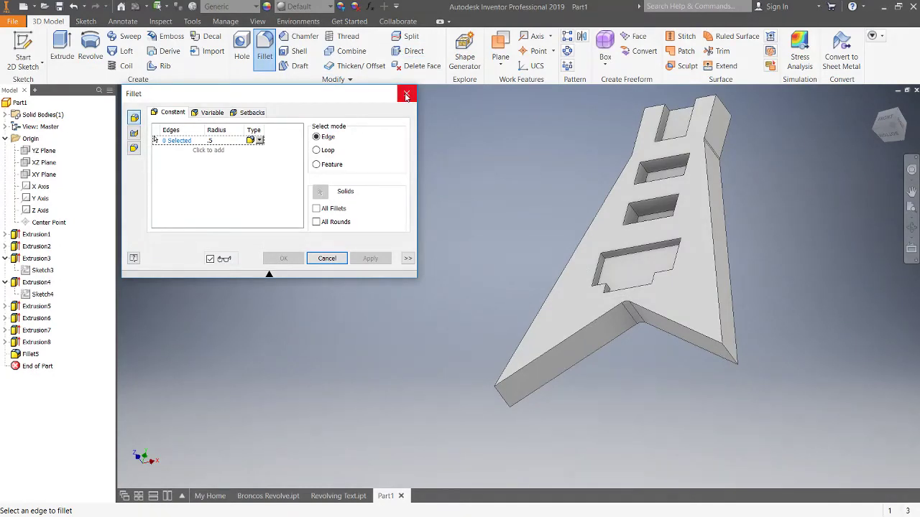
pyautogui.click(405, 95)
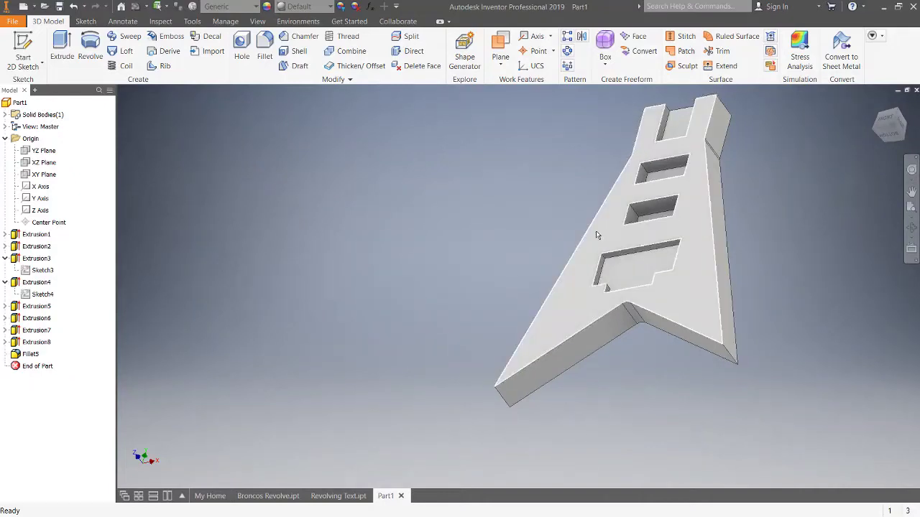
# - Set up a variable fillet along the body's right front edge chain, with a 0.125 in start radius and 0.5 in end radius
pyautogui.scroll(-2, 468, 226)
pyautogui.scroll(4, 630, 196)
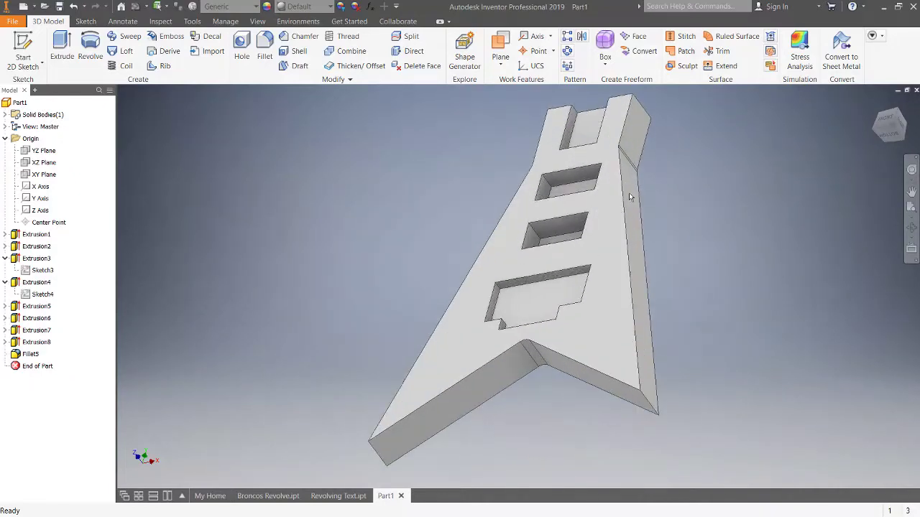
pyautogui.scroll(2, 472, 252)
pyautogui.scroll(-4, 460, 242)
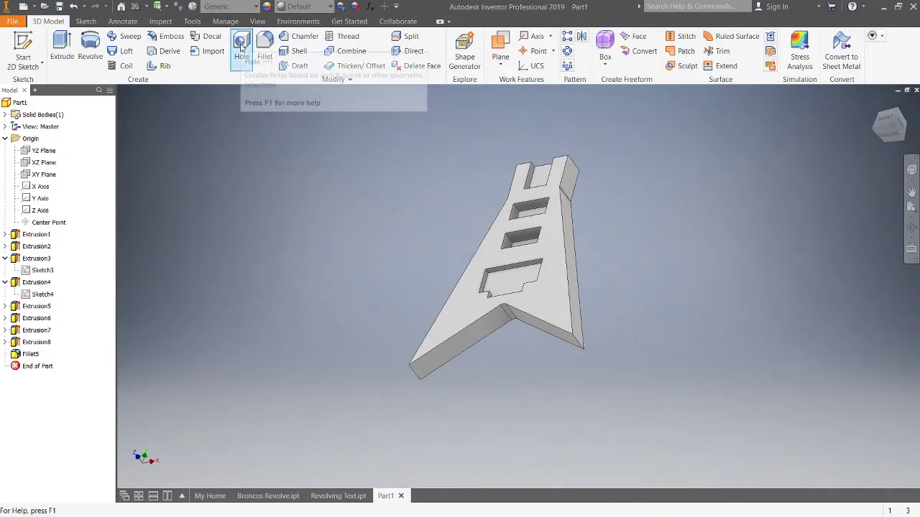
pyautogui.click(264, 44)
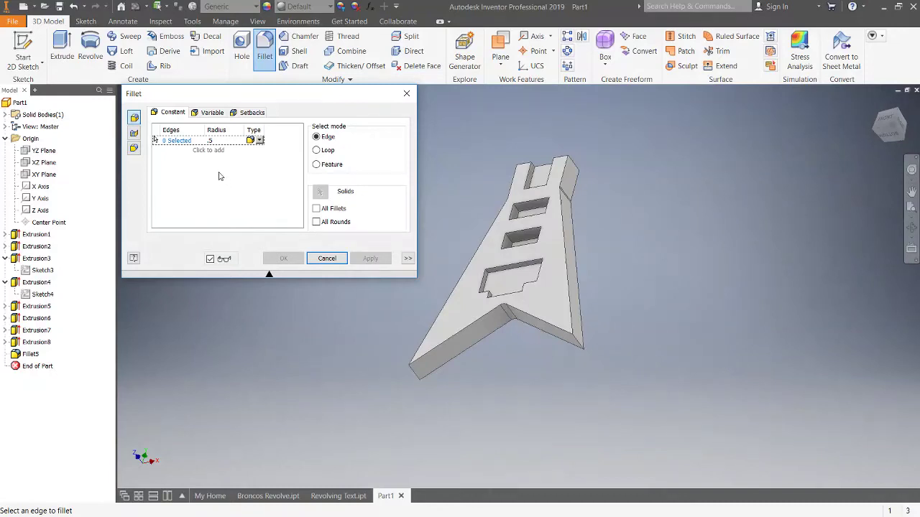
pyautogui.click(210, 114)
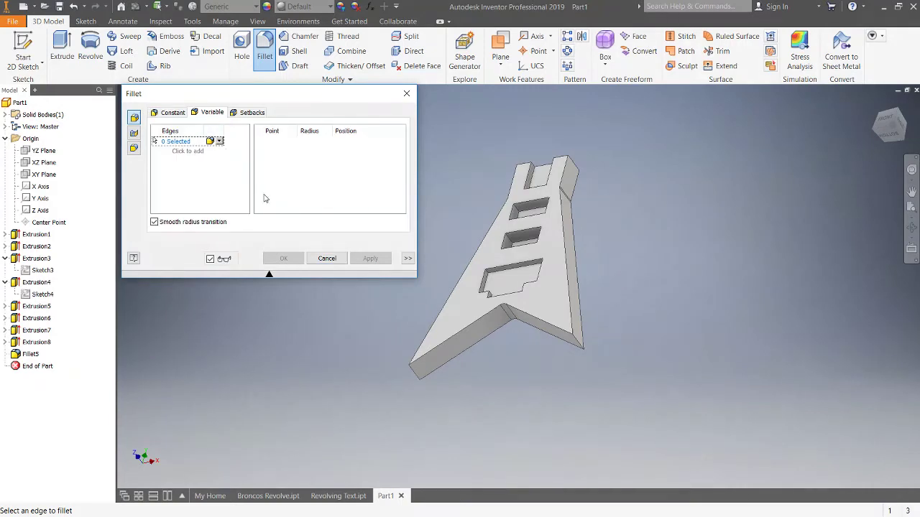
pyautogui.click(570, 295)
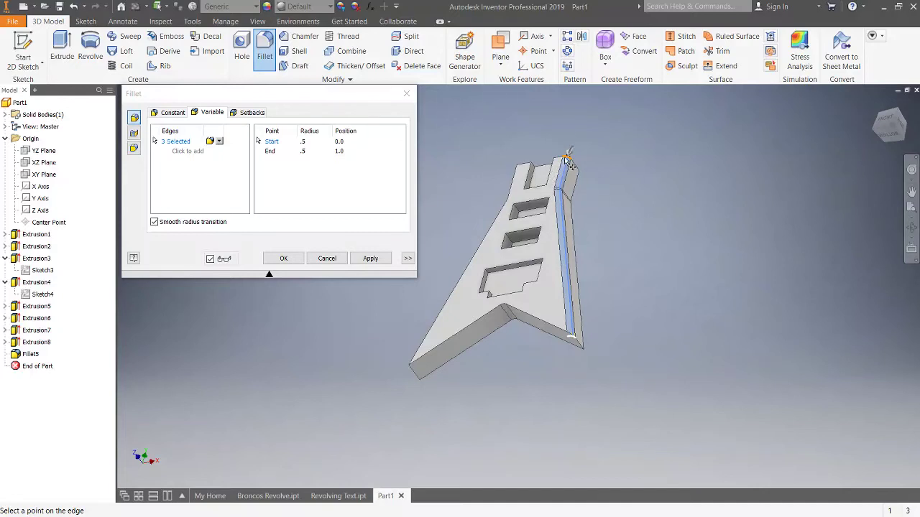
pyautogui.scroll(-1, 566, 164)
pyautogui.scroll(4, 567, 169)
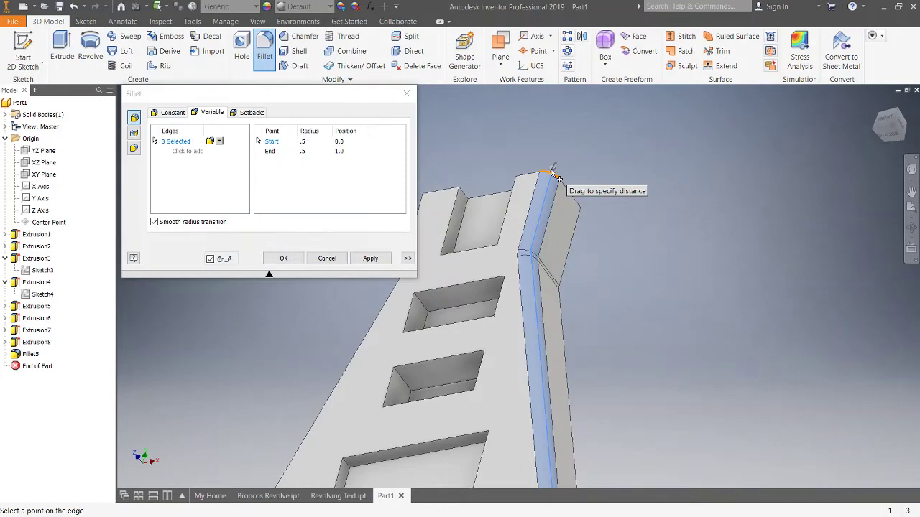
pyautogui.click(305, 142)
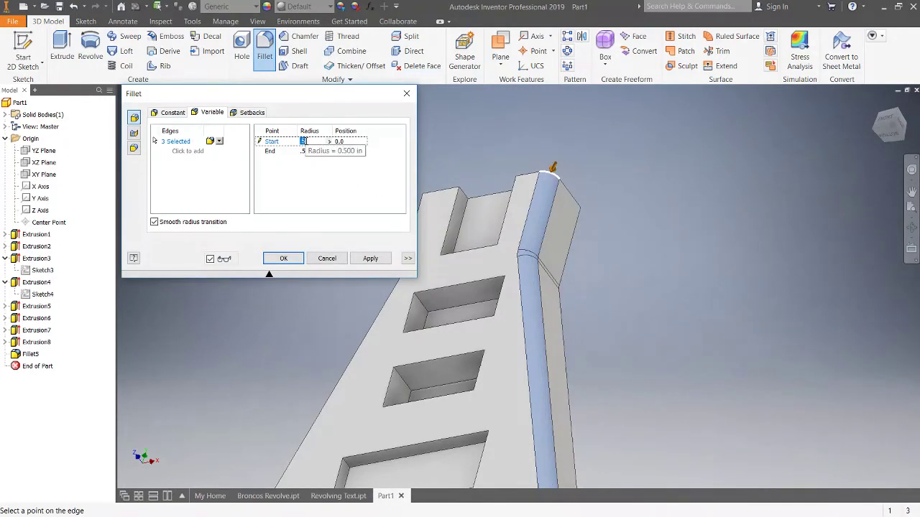
pyautogui.press('BackSpace')
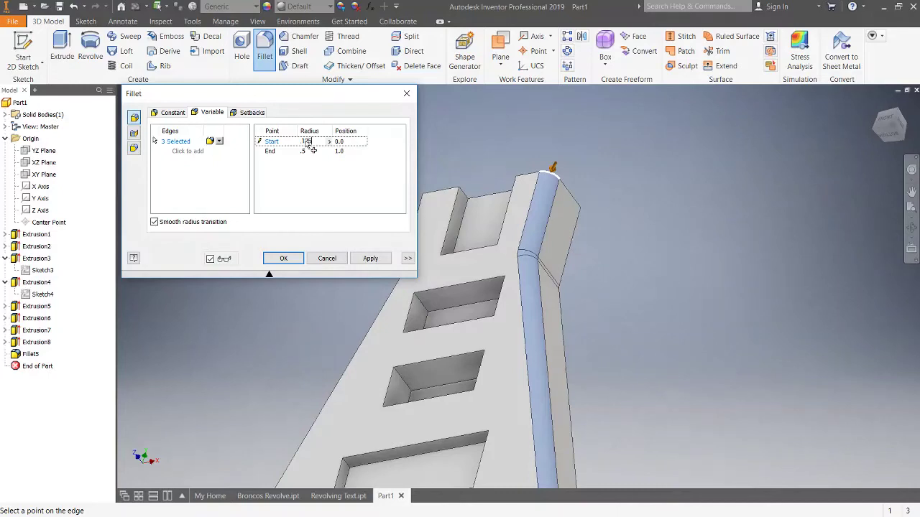
pyautogui.write('.125')
pyautogui.press('Return')
pyautogui.scroll(1, 535, 216)
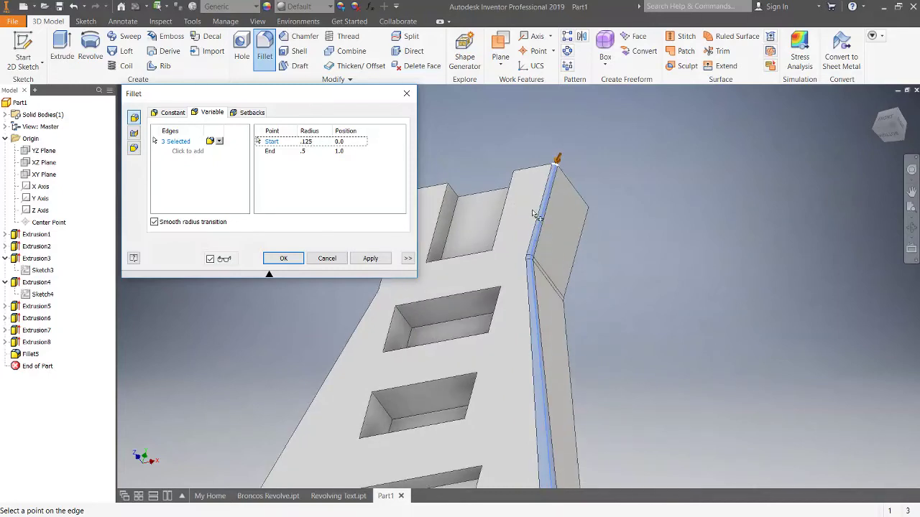
pyautogui.scroll(1, 536, 216)
pyautogui.scroll(-6, 536, 259)
pyautogui.scroll(4, 538, 296)
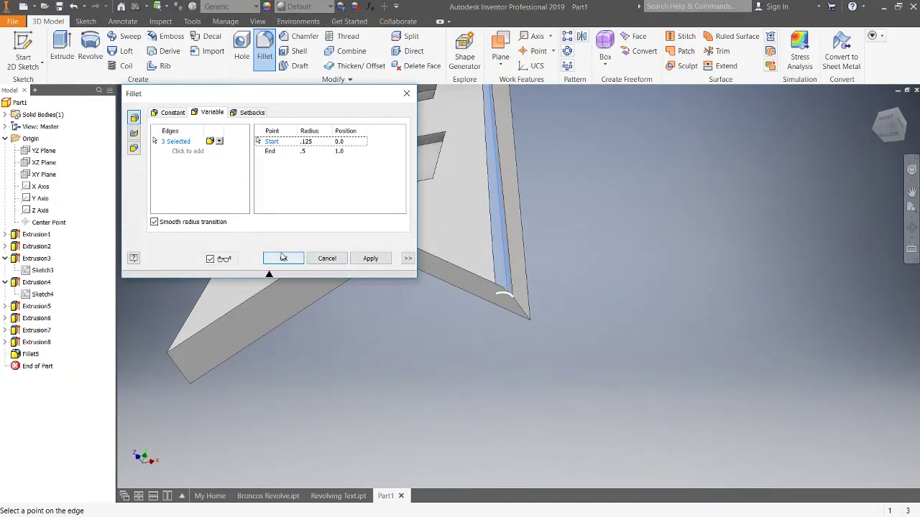
# - Add the left front edge chain as a second variable set with a 0.125 in start radius and create the fillet
pyautogui.click(180, 152)
pyautogui.scroll(-6, 546, 208)
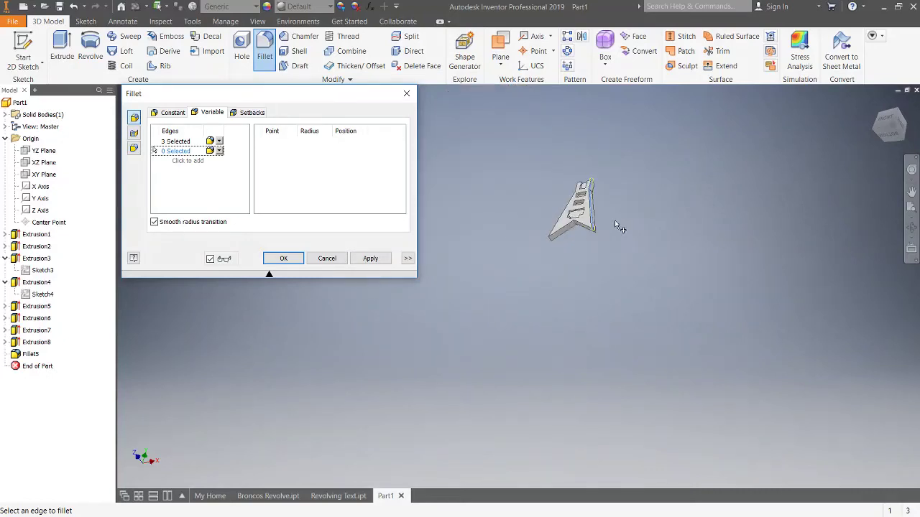
pyautogui.scroll(6, 564, 196)
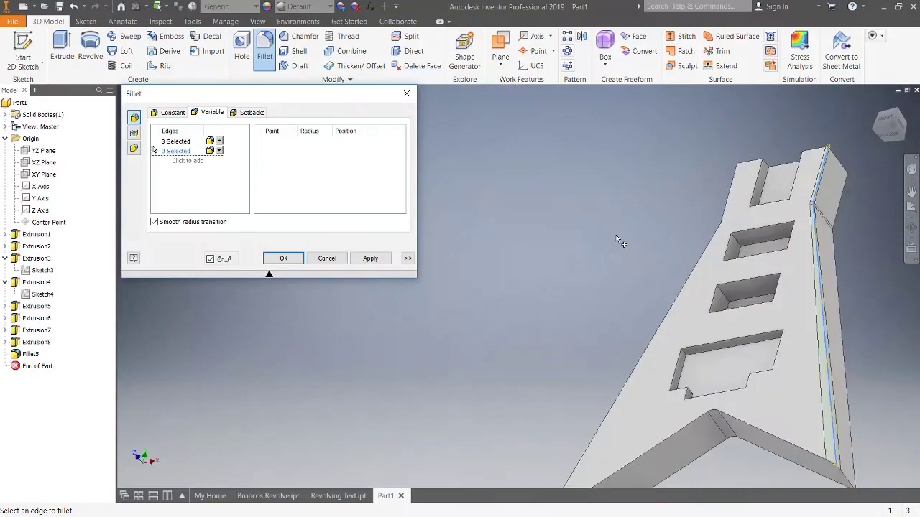
pyautogui.click(686, 276)
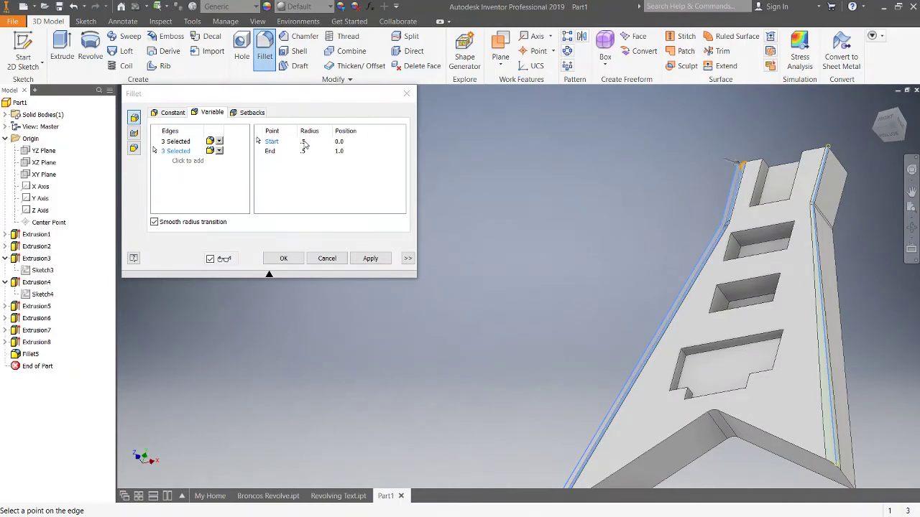
pyautogui.click(305, 142)
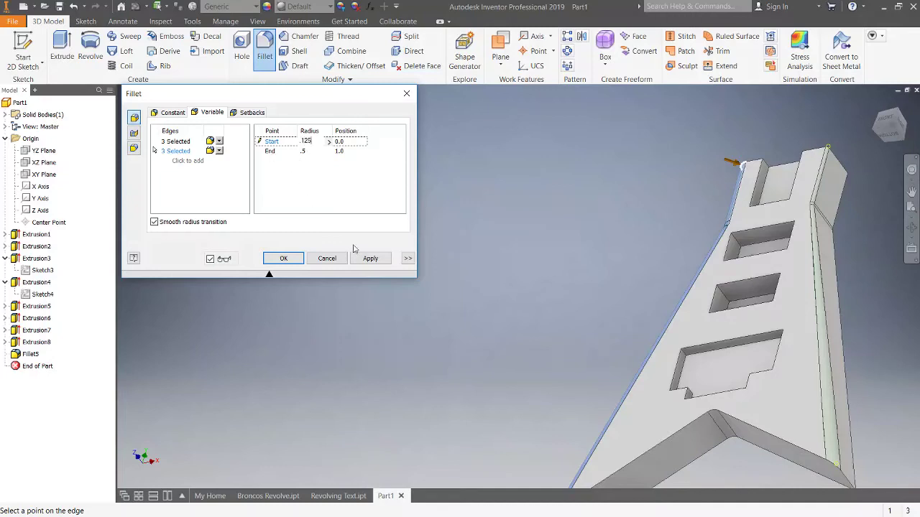
pyautogui.click(370, 258)
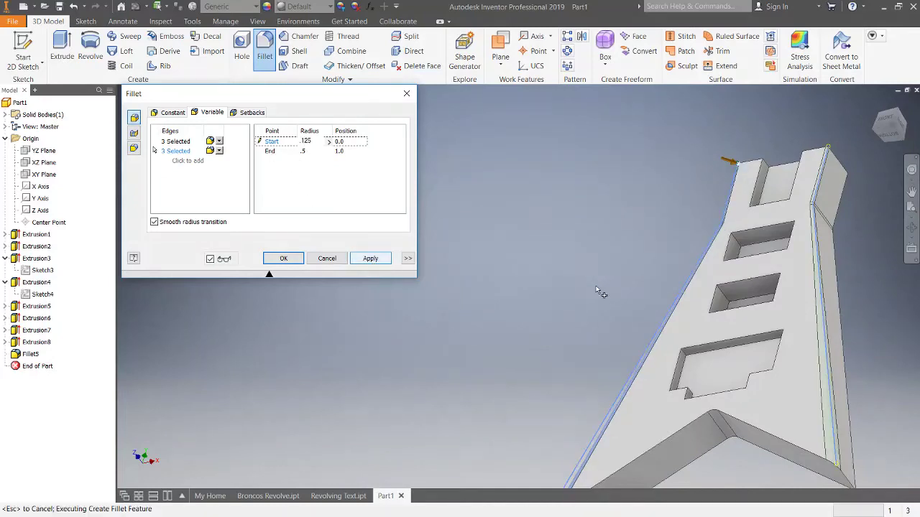
pyautogui.scroll(-5, 603, 291)
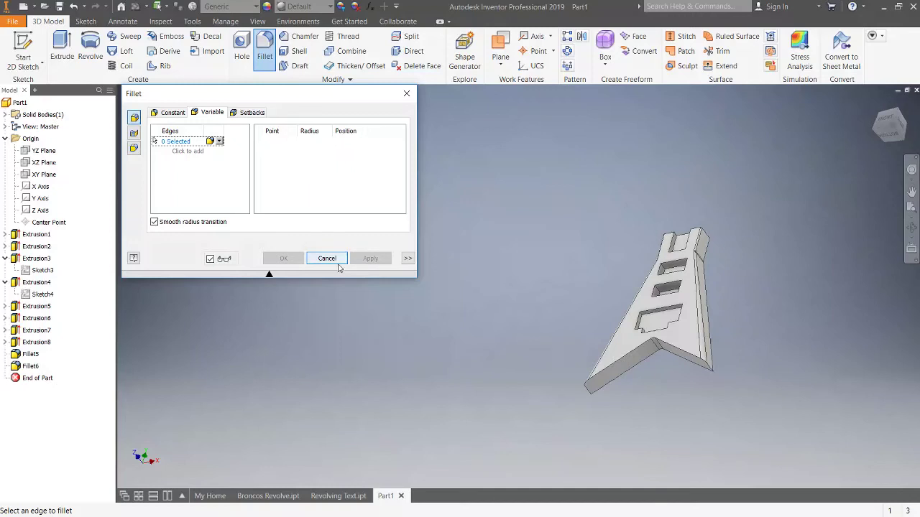
pyautogui.scroll(3, 683, 345)
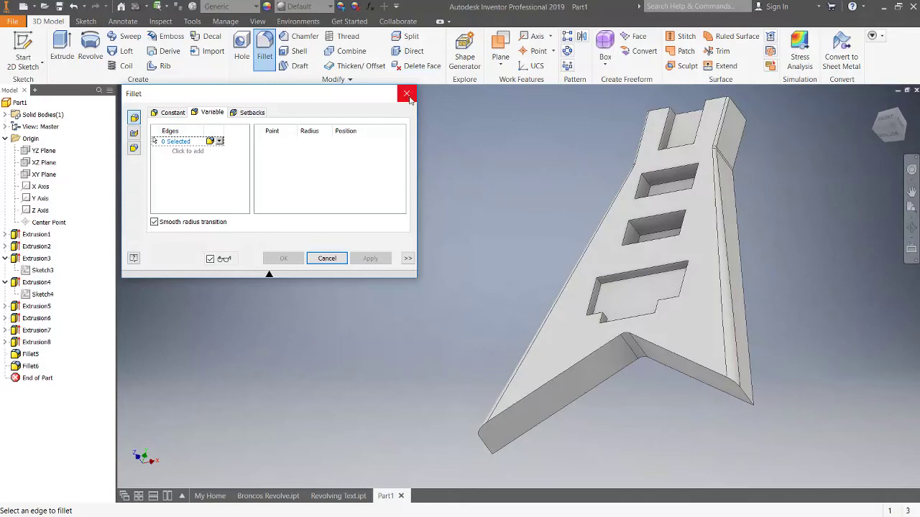
pyautogui.scroll(1, 674, 176)
pyautogui.scroll(4, 674, 177)
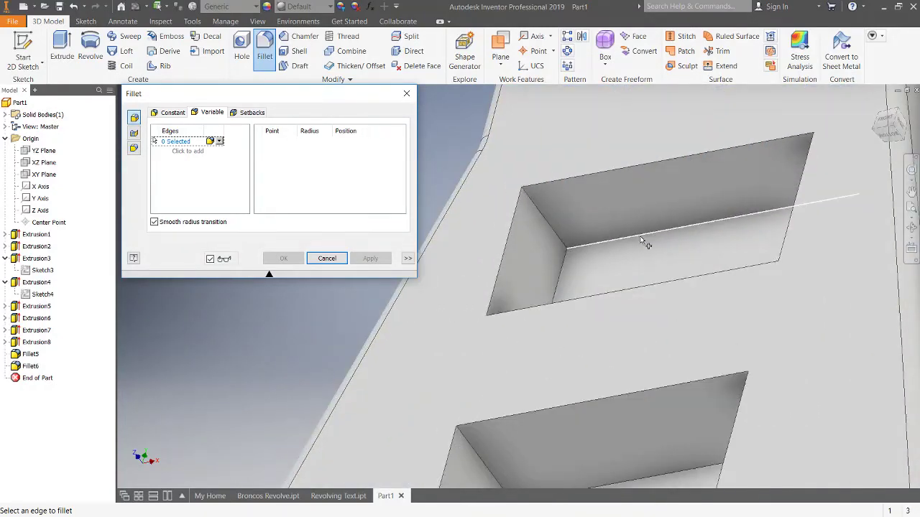
pyautogui.scroll(-5, 574, 204)
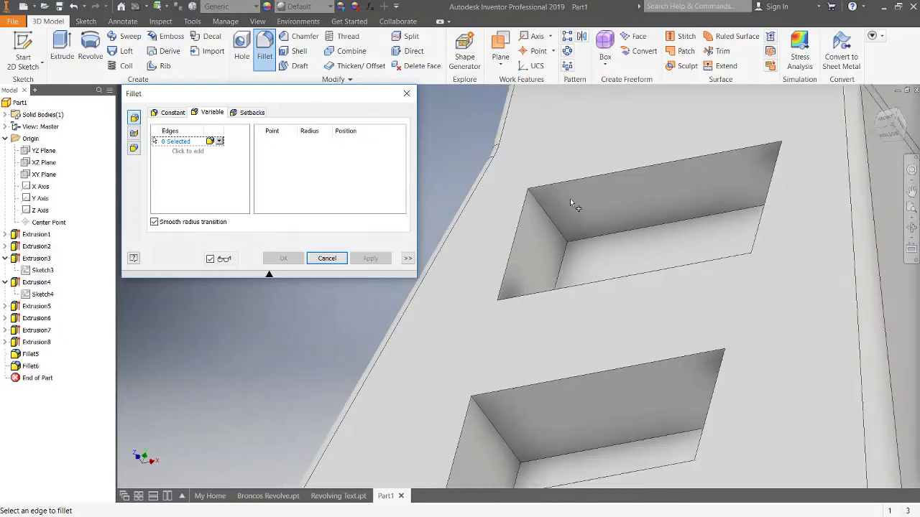
pyautogui.scroll(-1, 528, 208)
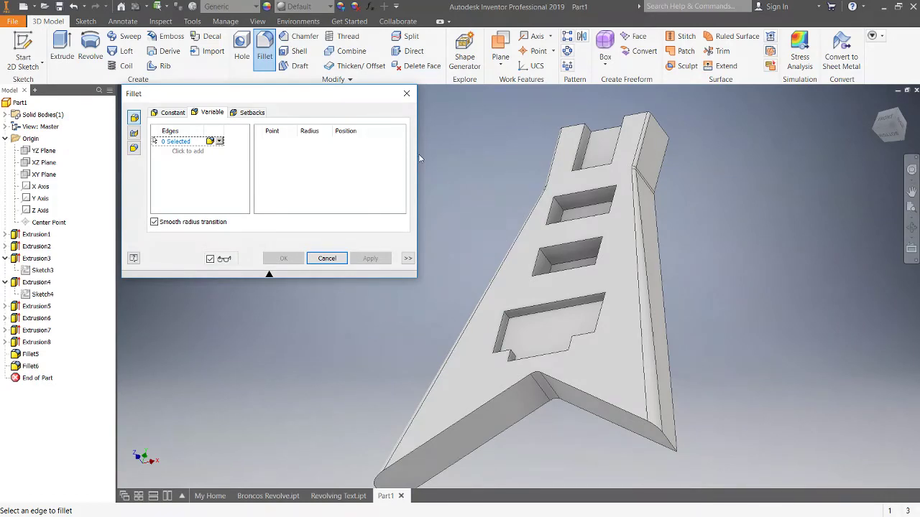
pyautogui.click(327, 260)
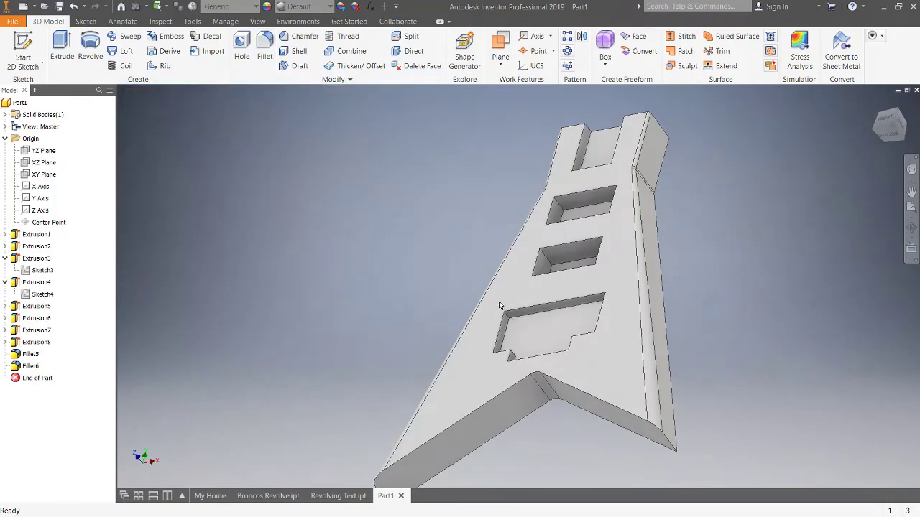
# - Fillet the front edges of the V-notch and the edges at both wing tips with a constant 0.5 in radius
pyautogui.scroll(-5, 439, 252)
pyautogui.scroll(8, 436, 278)
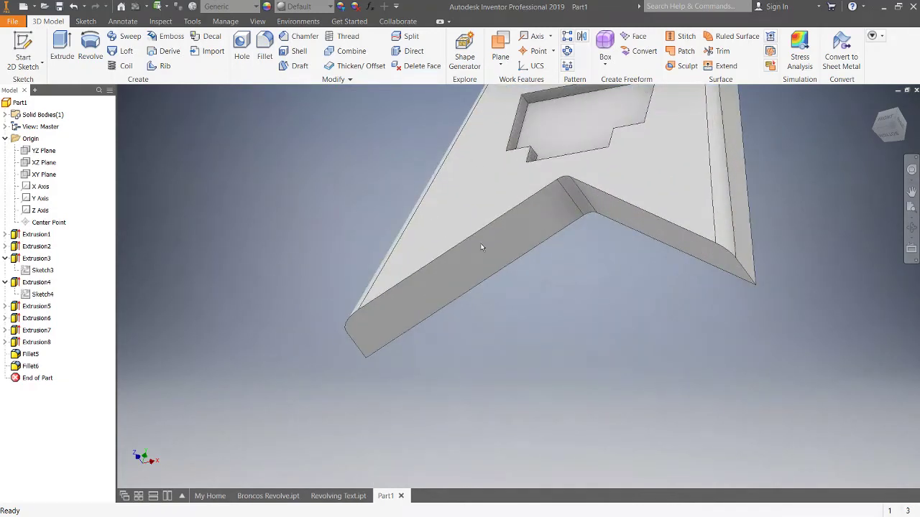
pyautogui.click(263, 49)
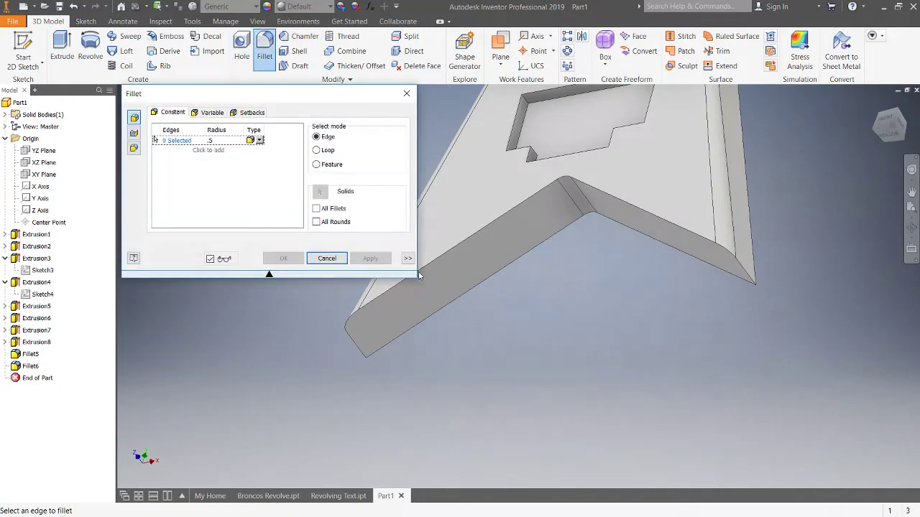
pyautogui.click(627, 218)
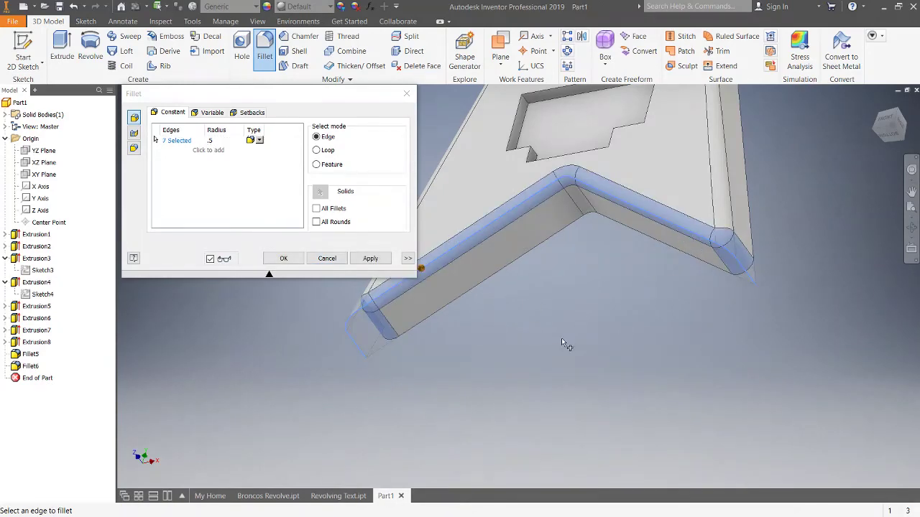
pyautogui.scroll(-3, 567, 345)
pyautogui.scroll(5, 510, 275)
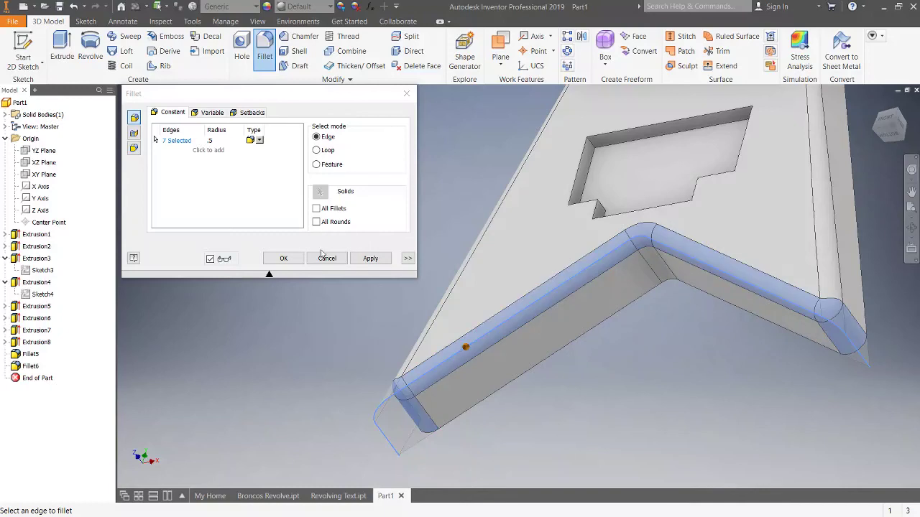
pyautogui.click(300, 261)
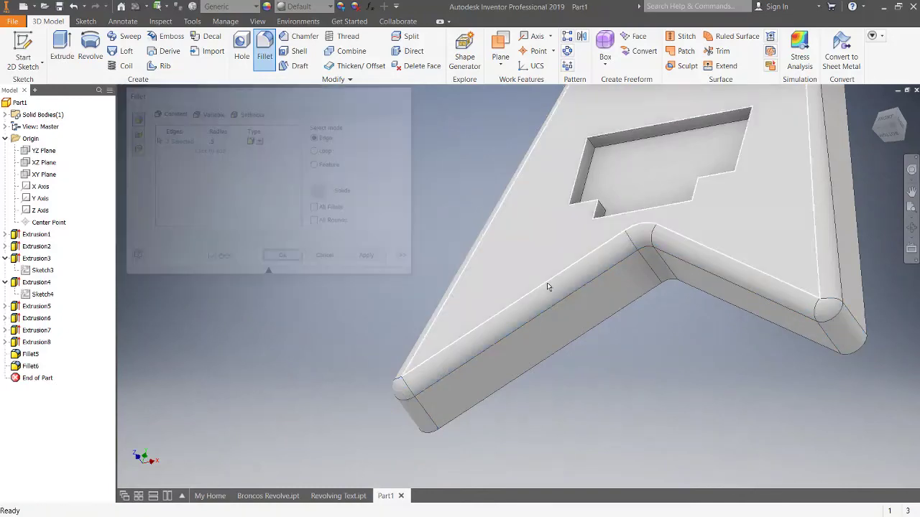
# - Examine the filleted guitar body from the front and close up around the V-notch and wing tips
pyautogui.scroll(-5, 543, 227)
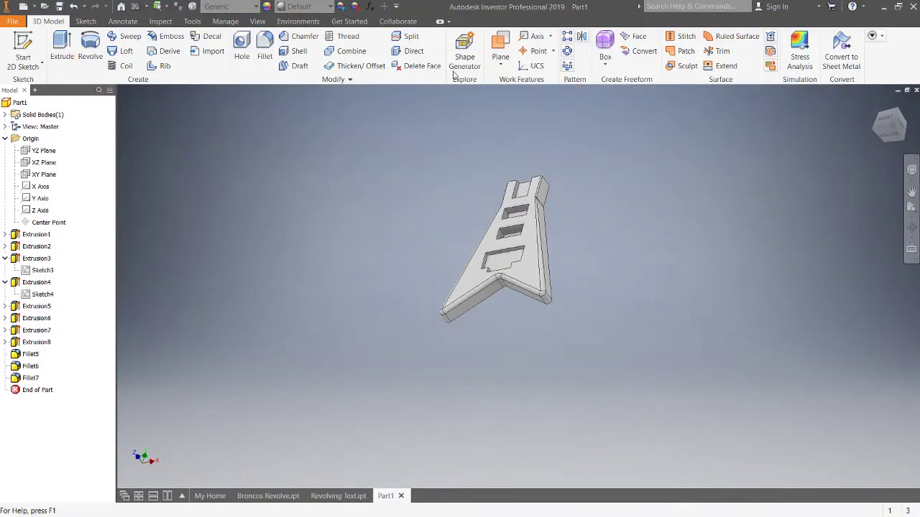
pyautogui.click(911, 228)
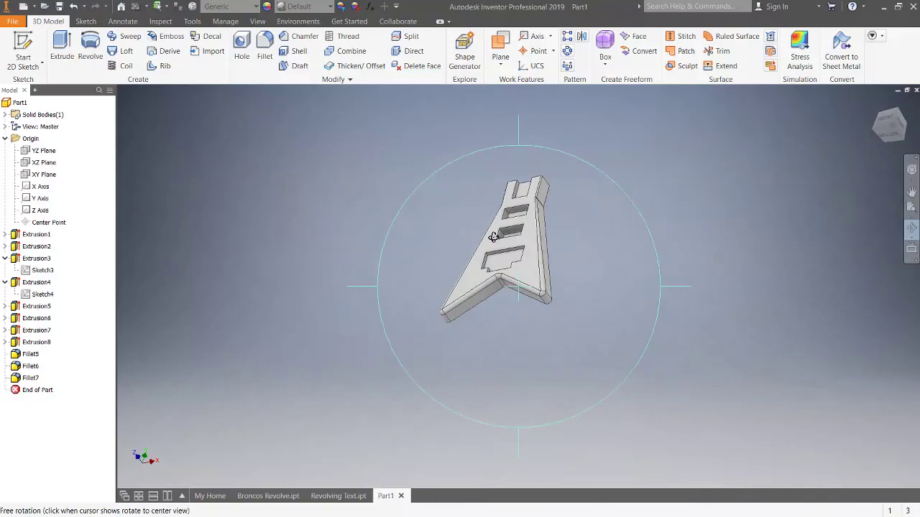
pyautogui.moveTo(459, 219); pyautogui.dragTo(486, 219)
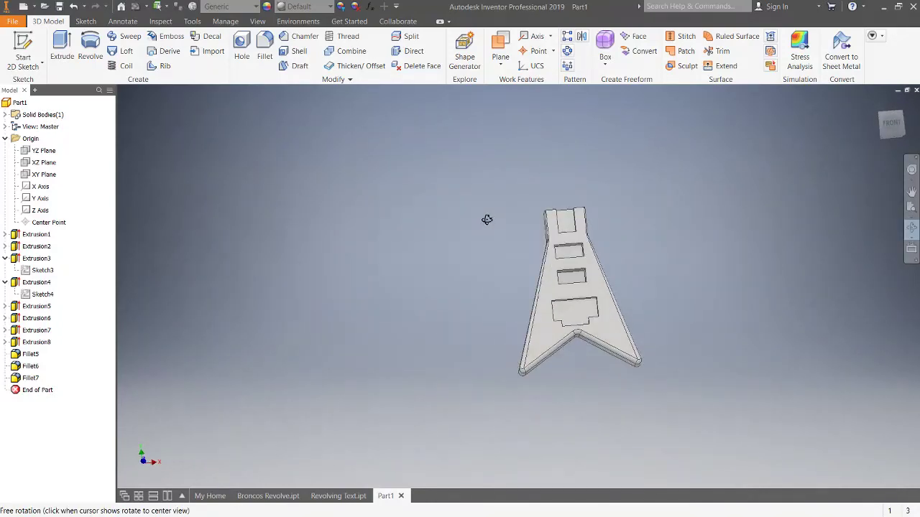
pyautogui.moveTo(564, 352); pyautogui.dragTo(566, 370)
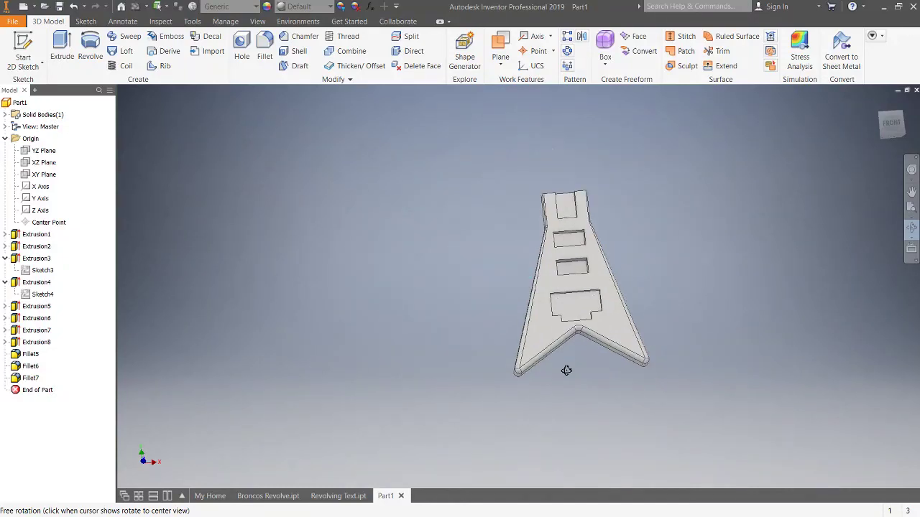
pyautogui.scroll(-5, 566, 370)
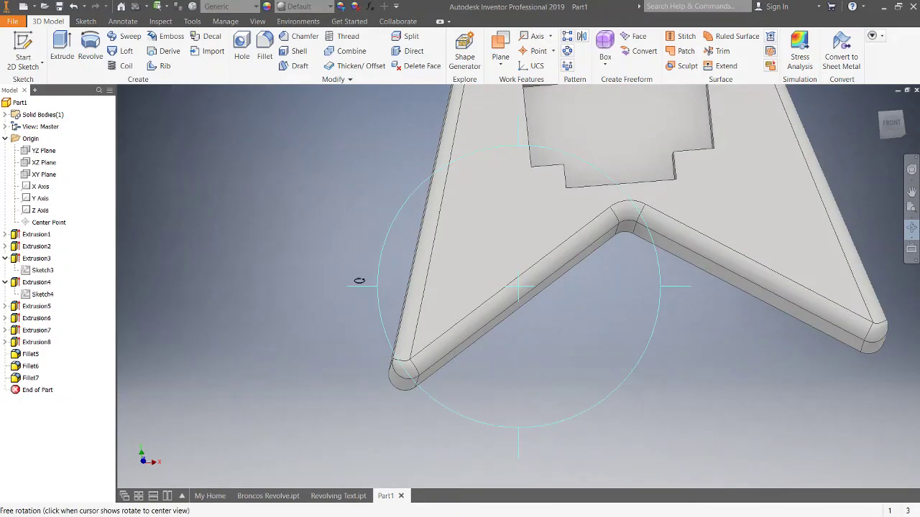
pyautogui.moveTo(360, 279); pyautogui.dragTo(362, 245)
pyautogui.moveTo(473, 159)
pyautogui.mouseDown()
pyautogui.moveTo(476, 242)
pyautogui.moveTo(488, 197)
pyautogui.moveTo(480, 173)
pyautogui.mouseUp()
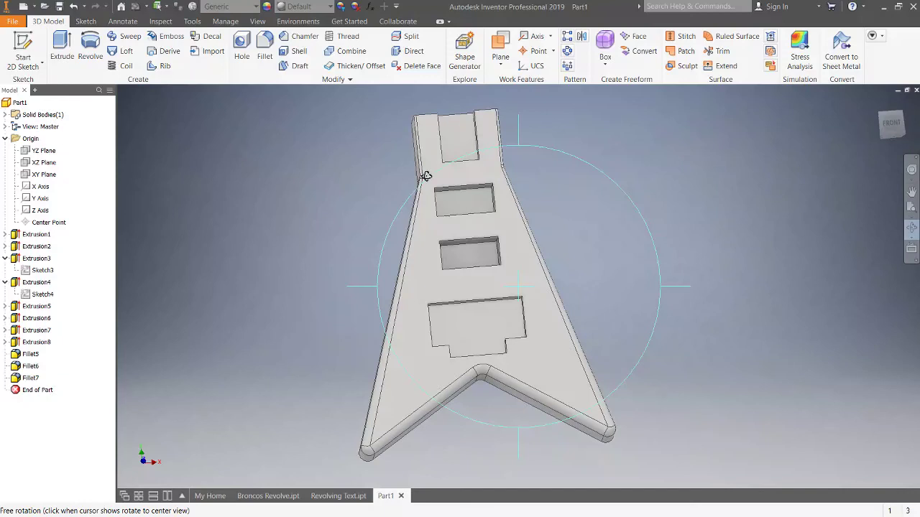